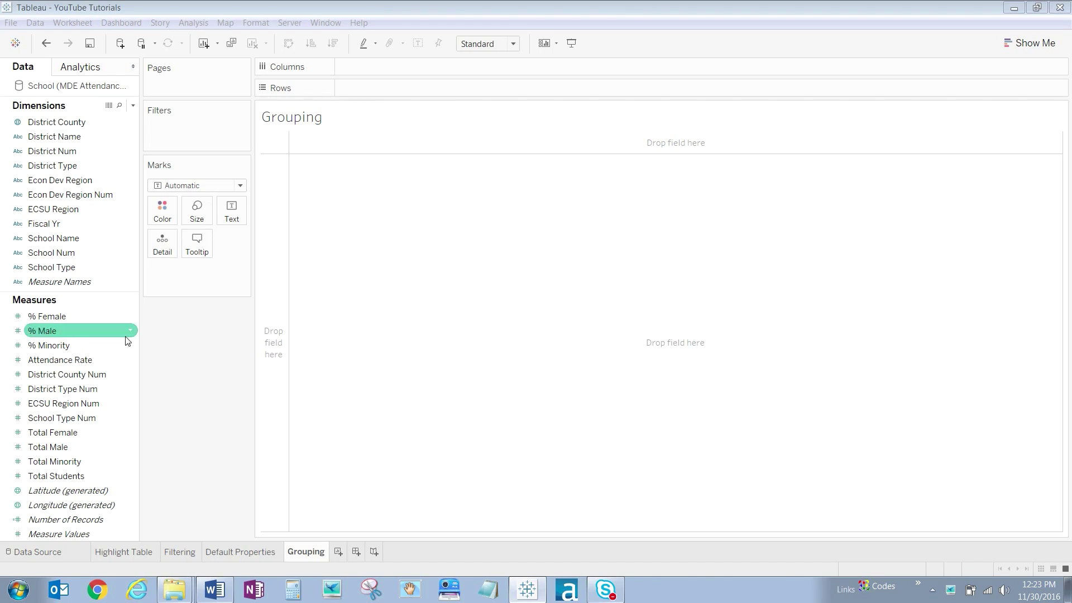
Group Junior High and Middle School from School Type into a new School Type (group) field
{"action": "right_click", "coordinate": [69, 270]}
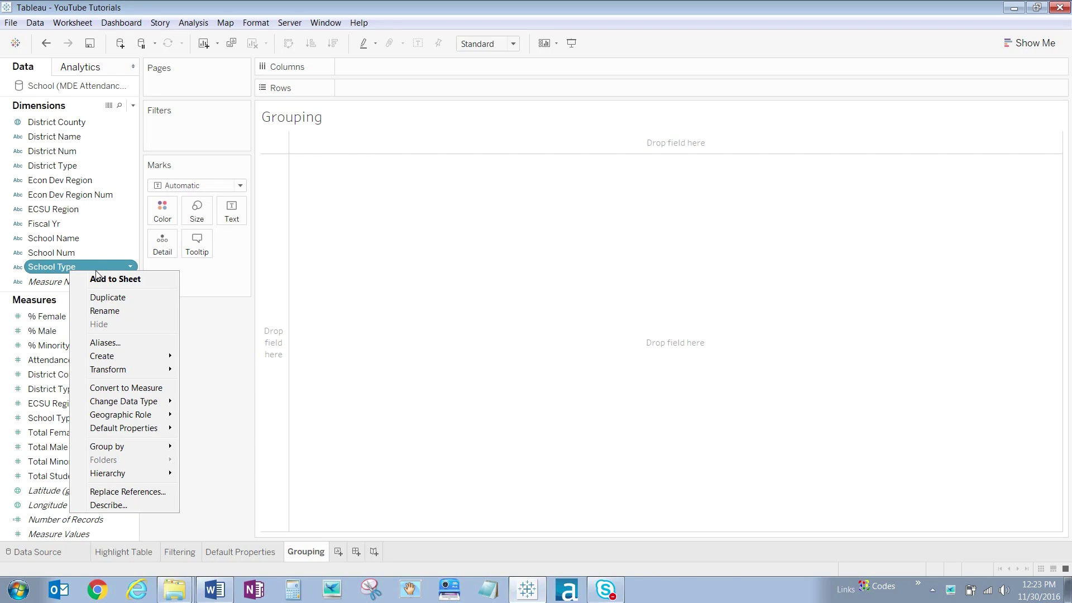
{"action": "mouse_move", "coordinate": [114, 359]}
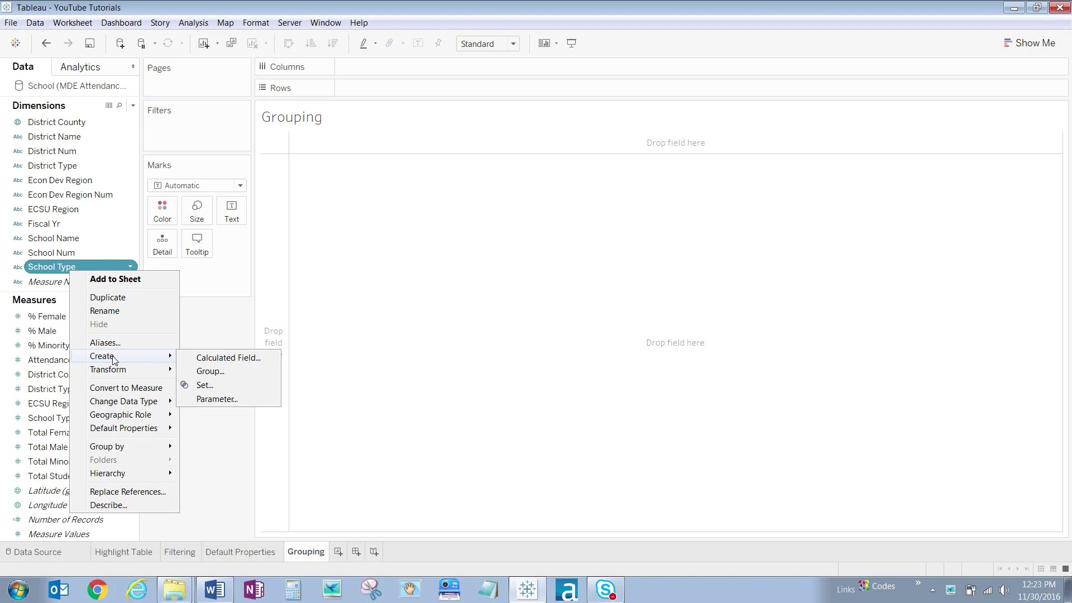
{"action": "left_click", "coordinate": [214, 371]}
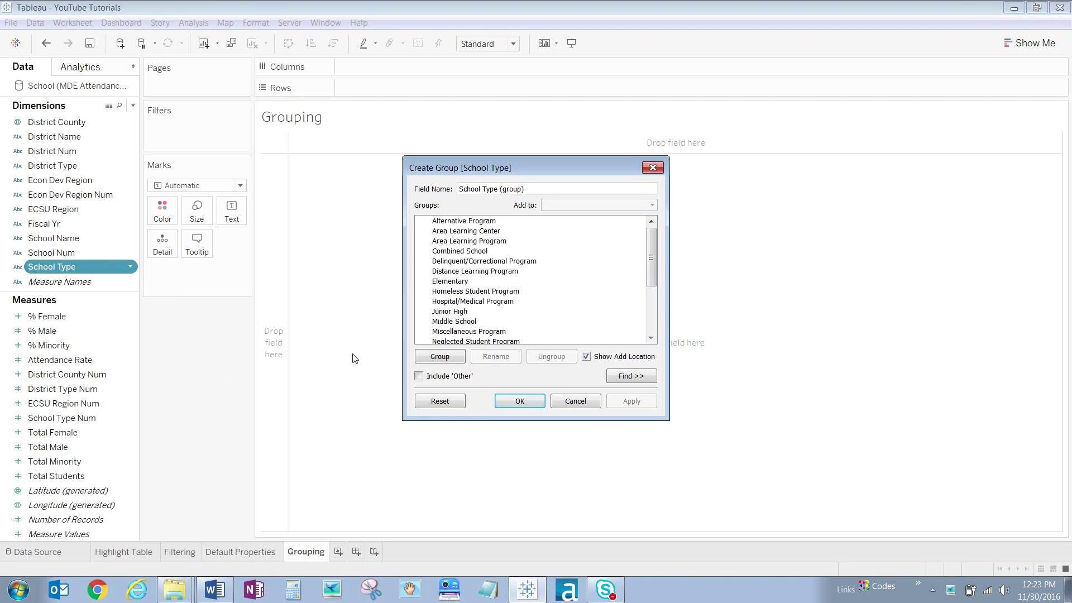
{"action": "left_click", "coordinate": [483, 312]}
{"action": "left_click", "coordinate": [475, 322], "text": "ctrl"}
{"action": "left_click", "coordinate": [455, 358]}
{"action": "left_click", "coordinate": [519, 401]}
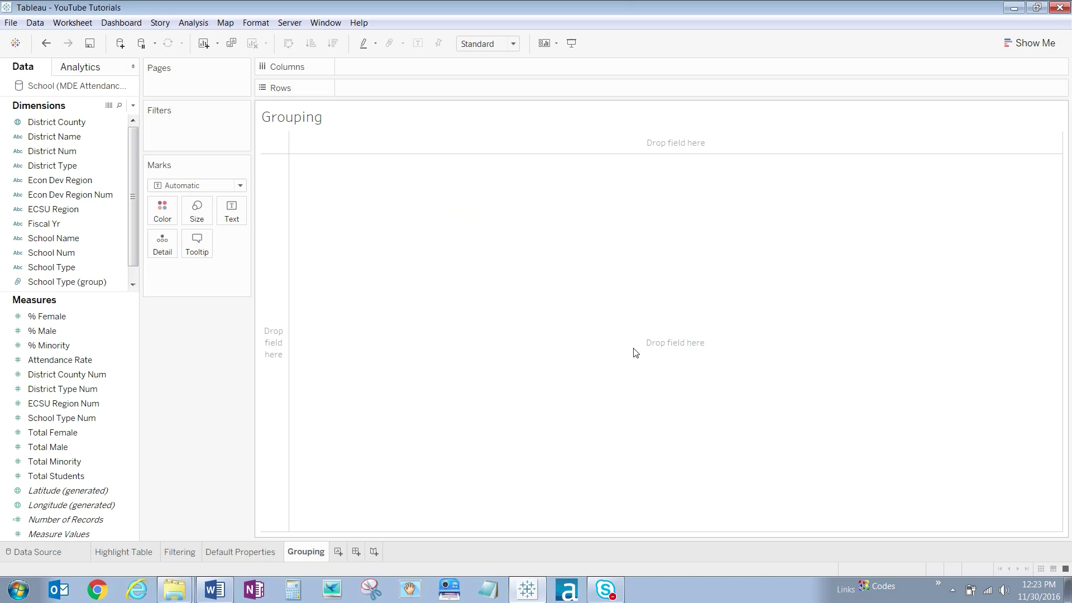
Put School Type (group) on Rows and SUM(Total Male) on Columns as horizontal bars
{"action": "left_click", "coordinate": [105, 280]}
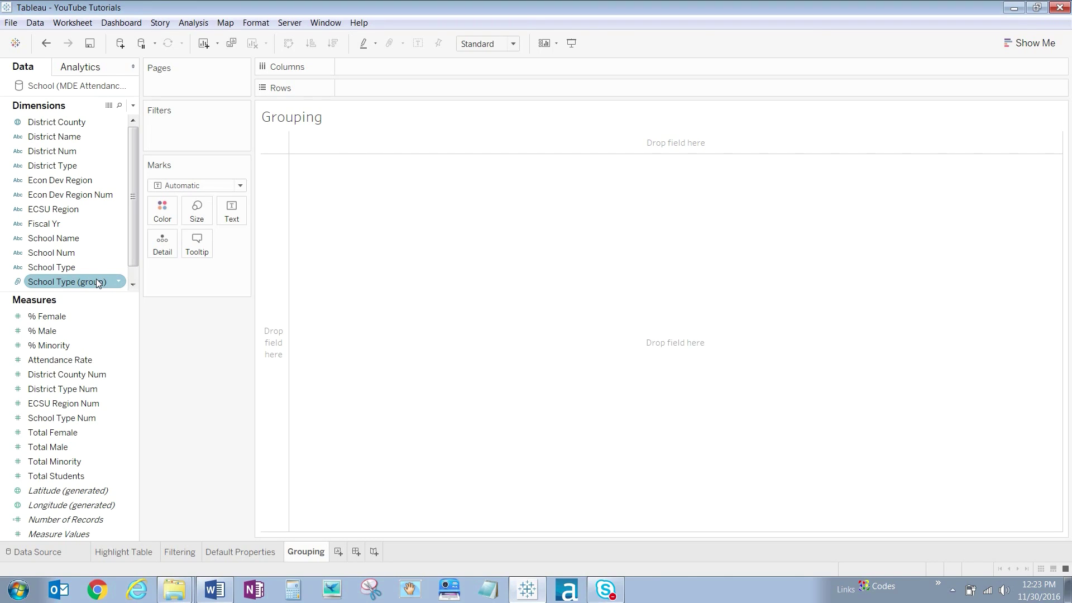
{"action": "double_click", "coordinate": [97, 283]}
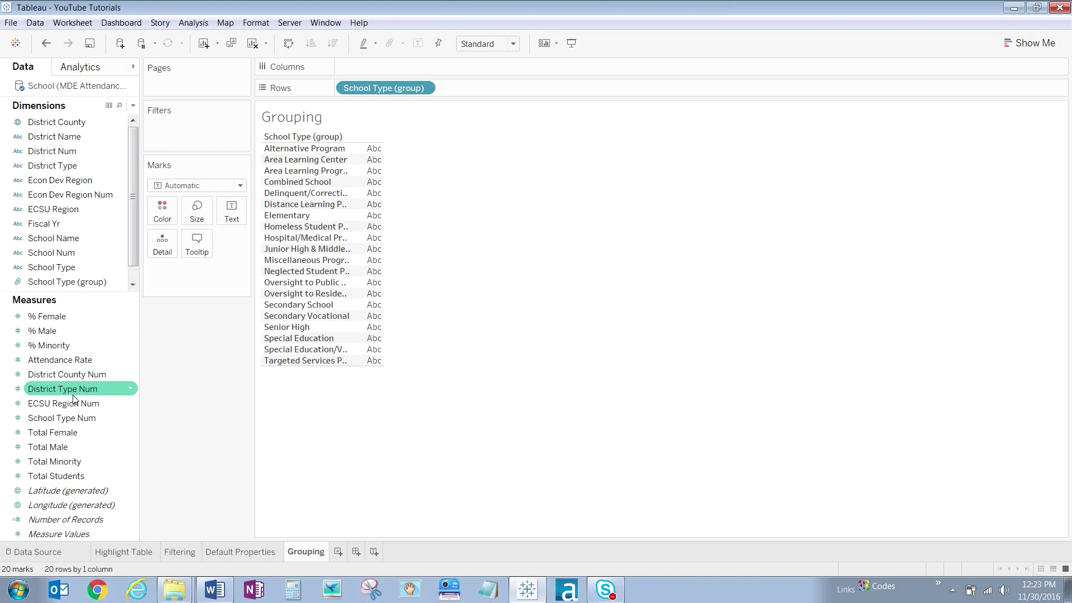
{"action": "left_click_drag", "start_coordinate": [55, 446], "coordinate": [370, 130]}
{"action": "left_click_drag", "start_coordinate": [402, 73], "coordinate": [401, 74]}
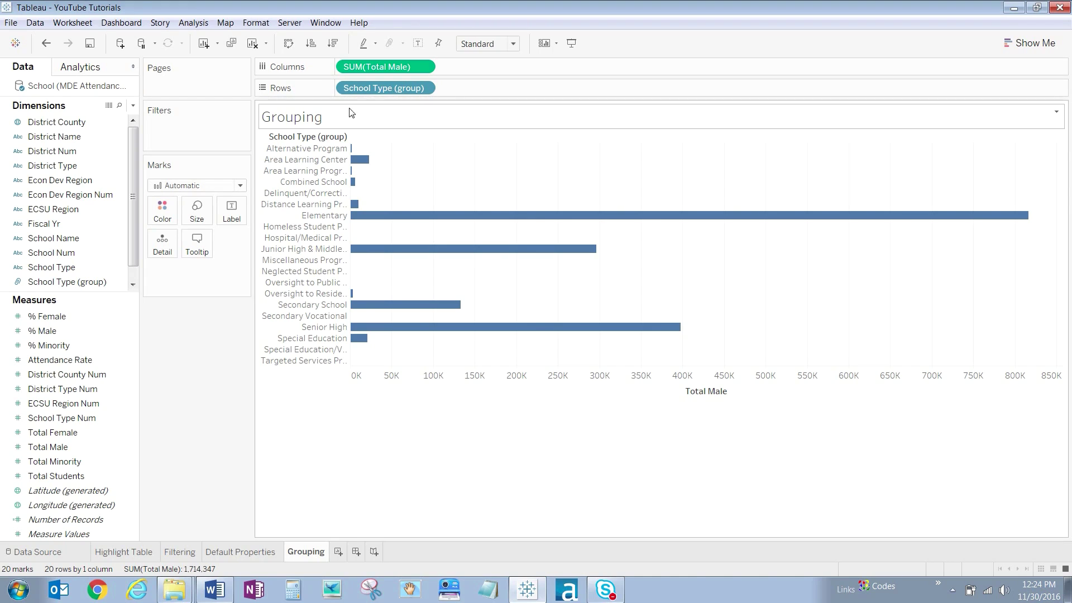
{"action": "left_click_drag", "start_coordinate": [84, 224], "coordinate": [143, 182]}
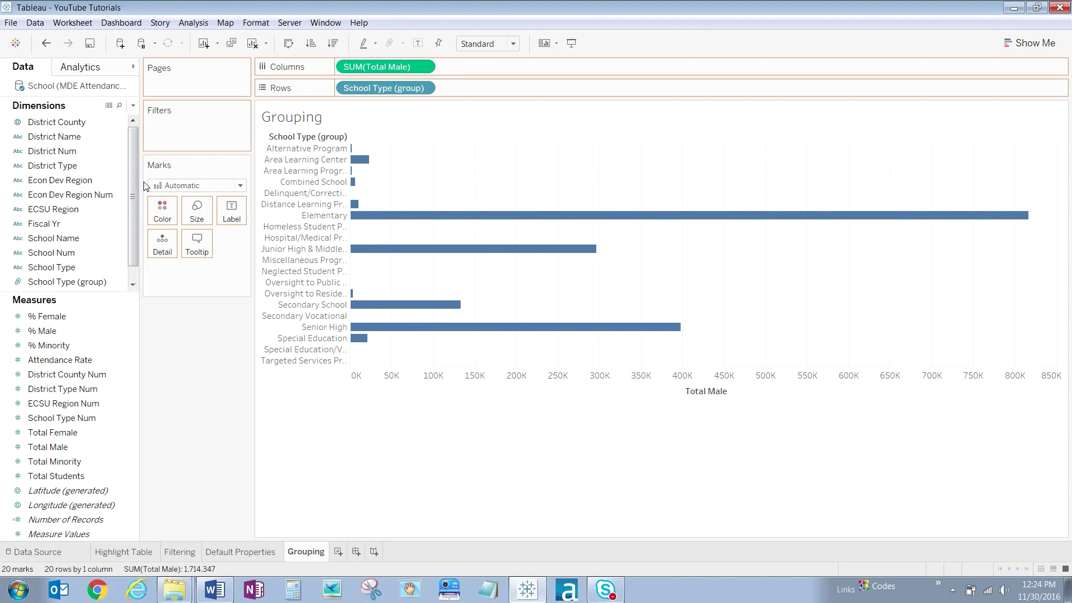
Add a Fiscal Yr filter keeping only 2015
{"action": "left_click_drag", "start_coordinate": [203, 132], "coordinate": [205, 132]}
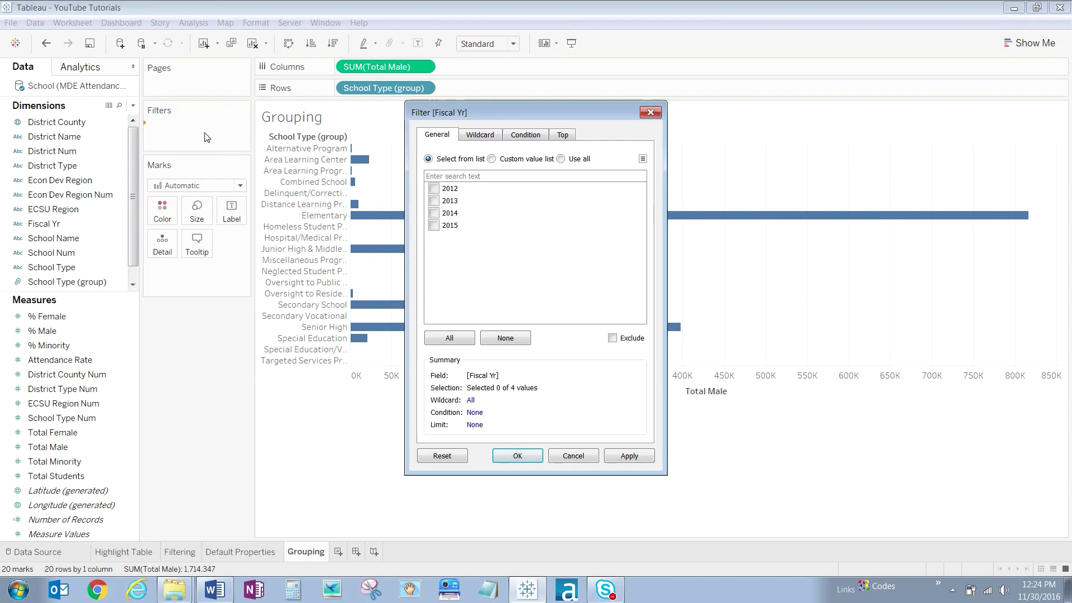
{"action": "left_click", "coordinate": [434, 225]}
{"action": "left_click", "coordinate": [517, 456]}
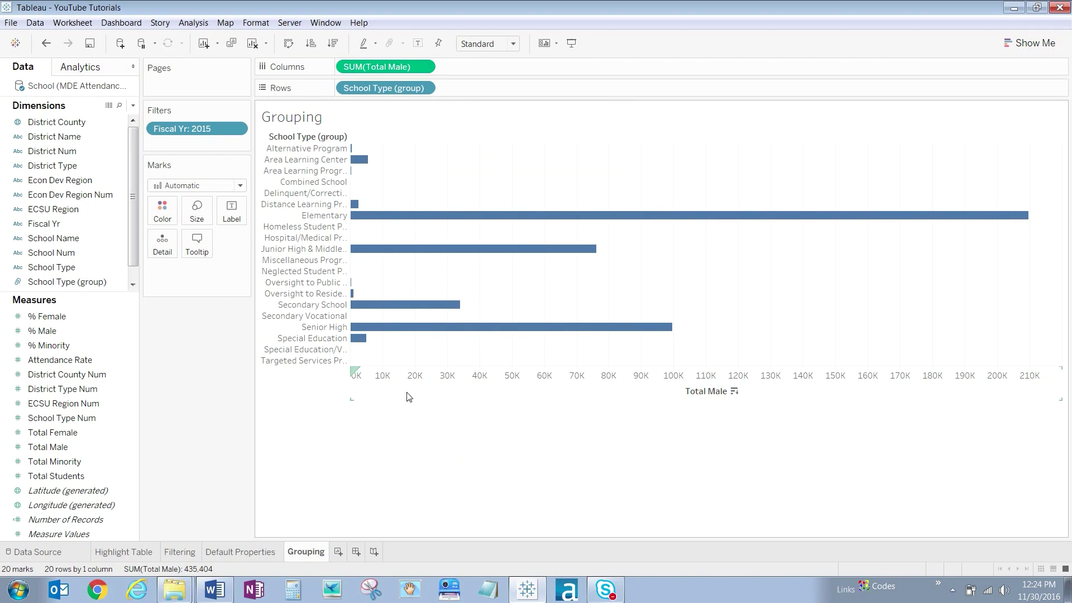
{"action": "left_click", "coordinate": [75, 281]}
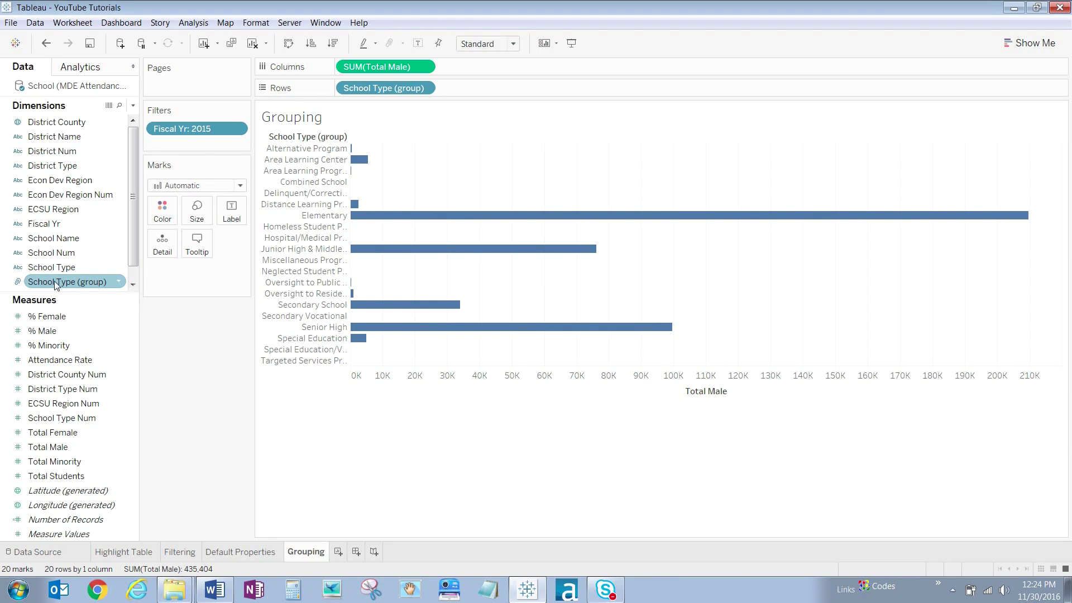
Filter School Type (group) to Elementary, Junior High & Middle School, and Senior High only
{"action": "left_click_drag", "start_coordinate": [54, 280], "coordinate": [189, 145]}
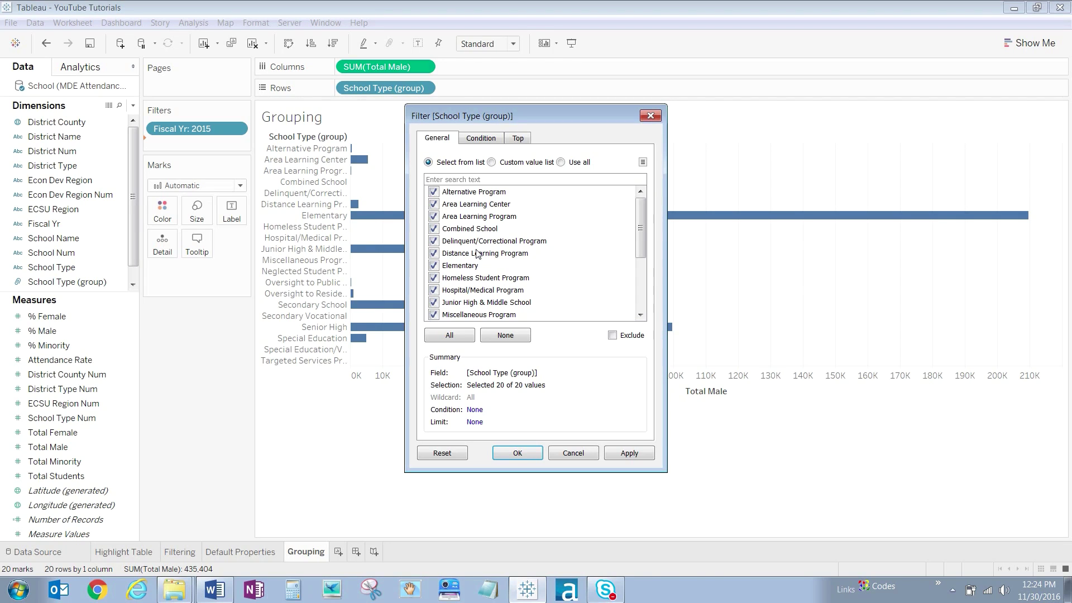
{"action": "left_click", "coordinate": [513, 336]}
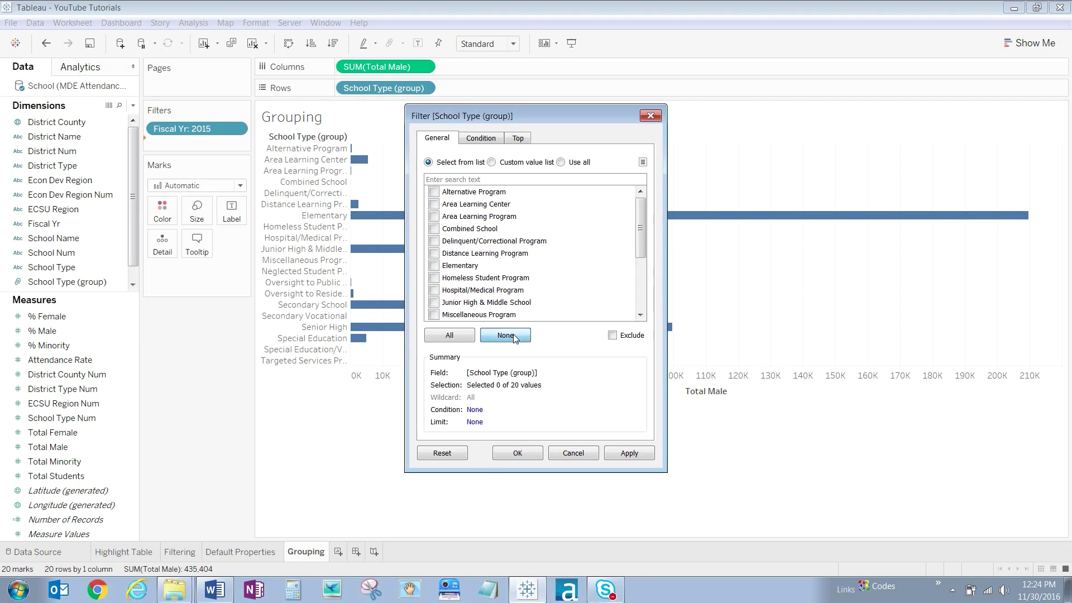
{"action": "left_click_drag", "start_coordinate": [641, 240], "coordinate": [639, 260]}
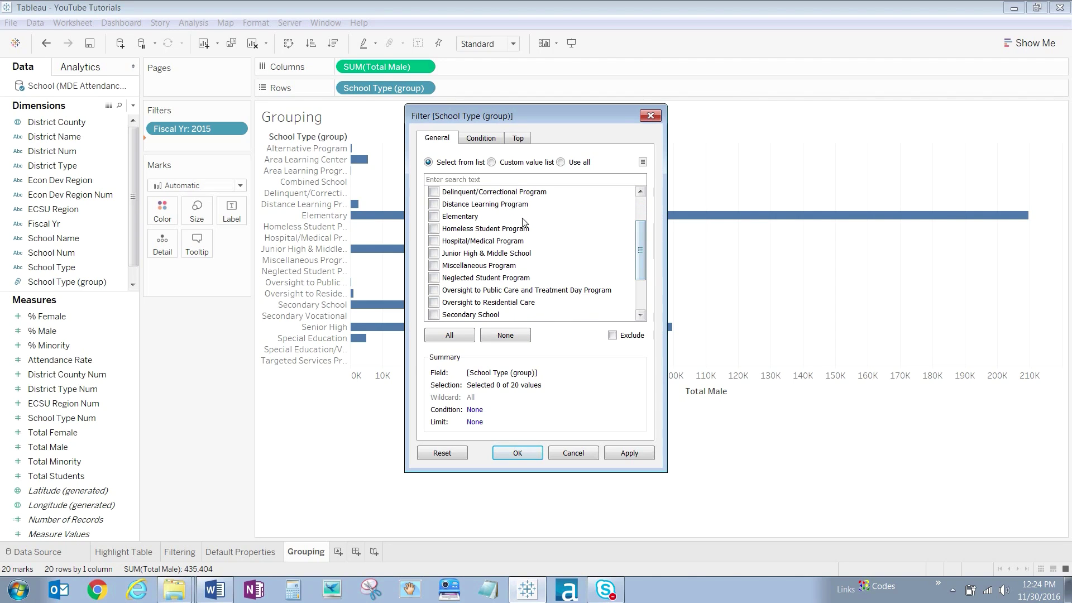
{"action": "left_click", "coordinate": [434, 217]}
{"action": "left_click", "coordinate": [435, 254]}
{"action": "scroll", "coordinate": [635, 269], "scroll_direction": "down", "scroll_amount": 2}
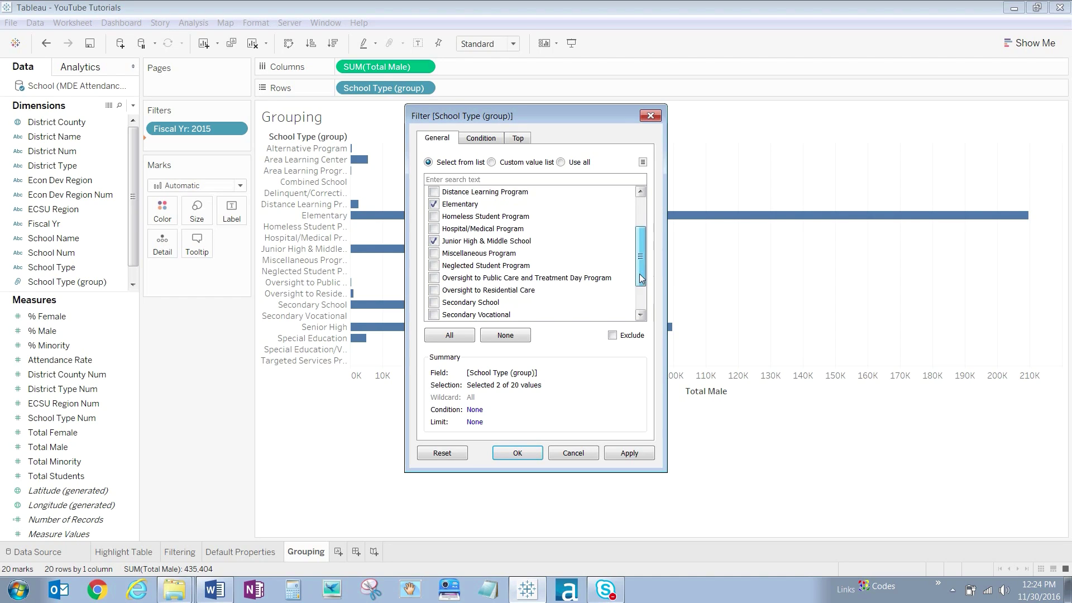
{"action": "left_click", "coordinate": [433, 315]}
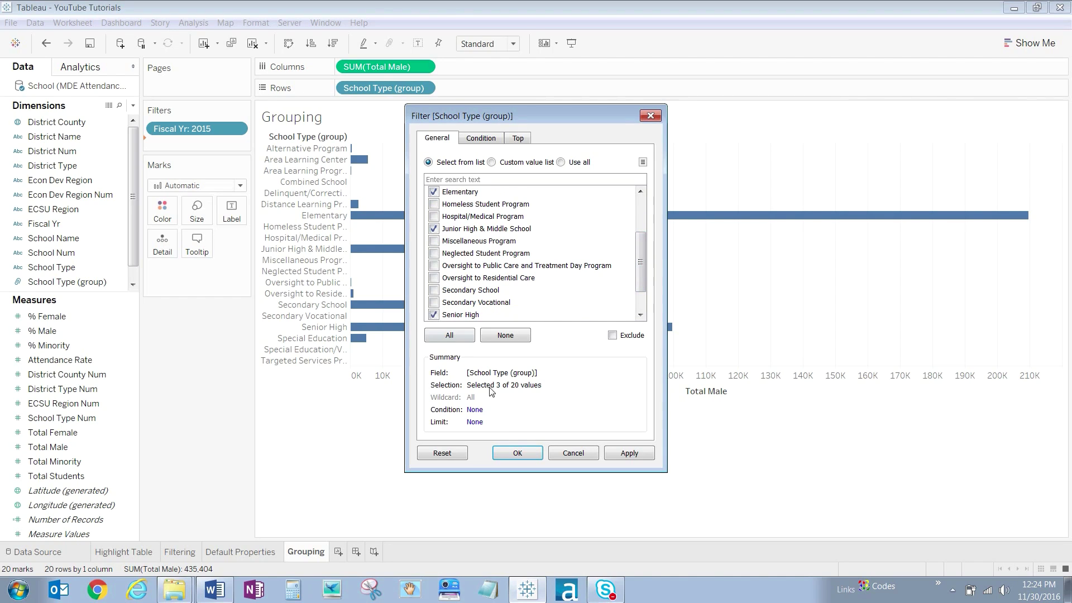
{"action": "left_click", "coordinate": [517, 453]}
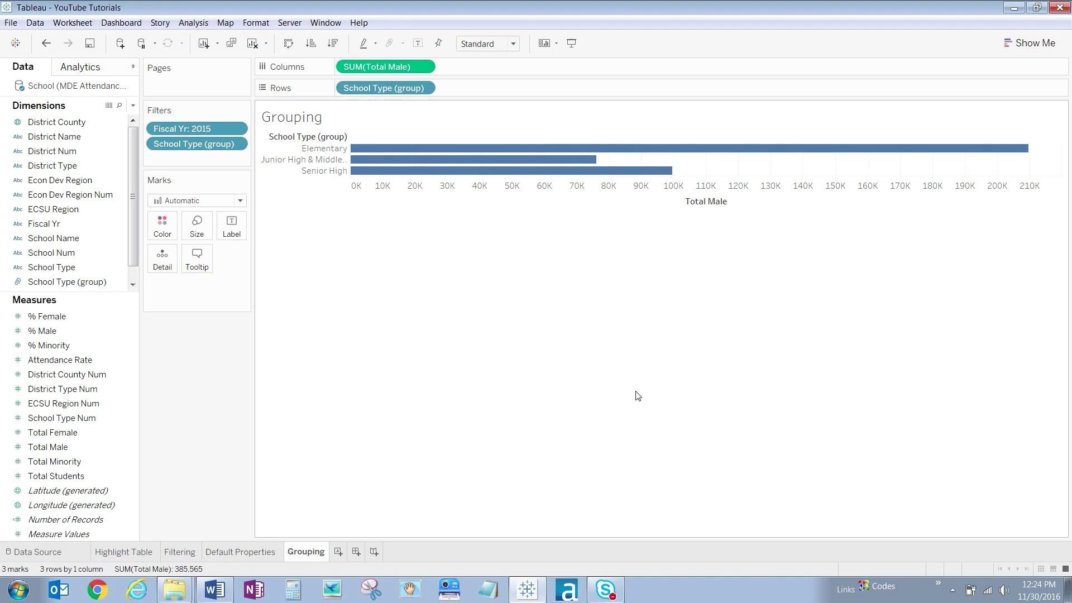
Change the Total Male measure from Sum to Count
{"action": "right_click", "coordinate": [392, 67]}
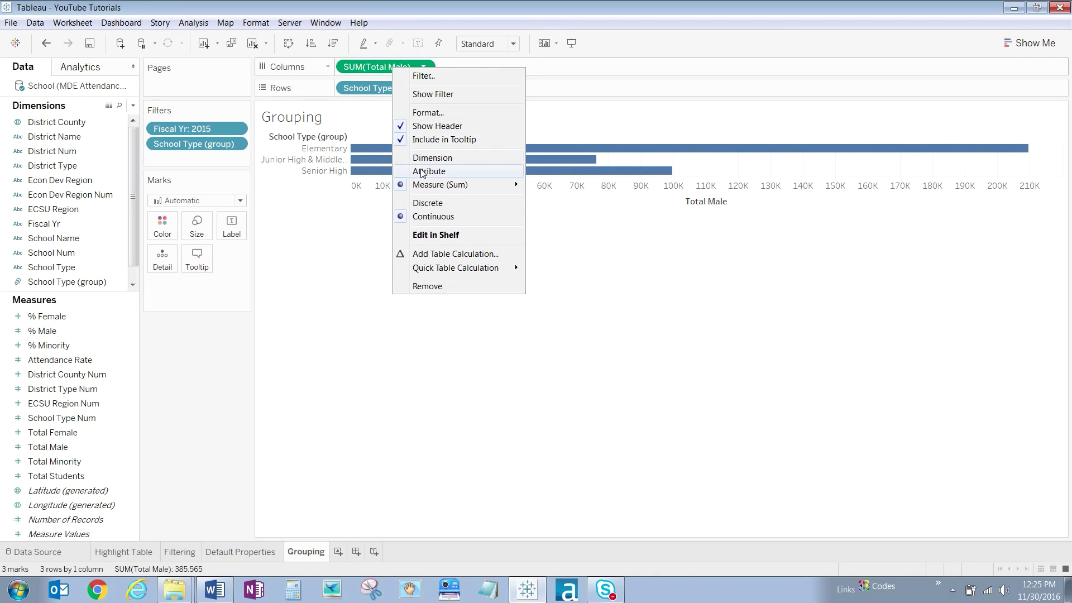
{"action": "mouse_move", "coordinate": [431, 186]}
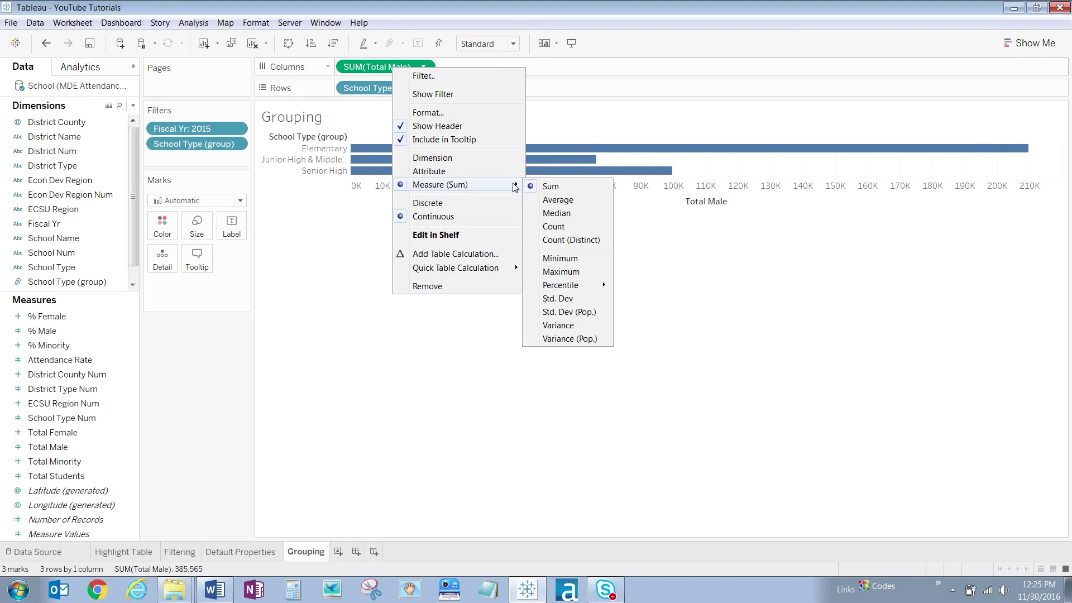
{"action": "left_click", "coordinate": [562, 228]}
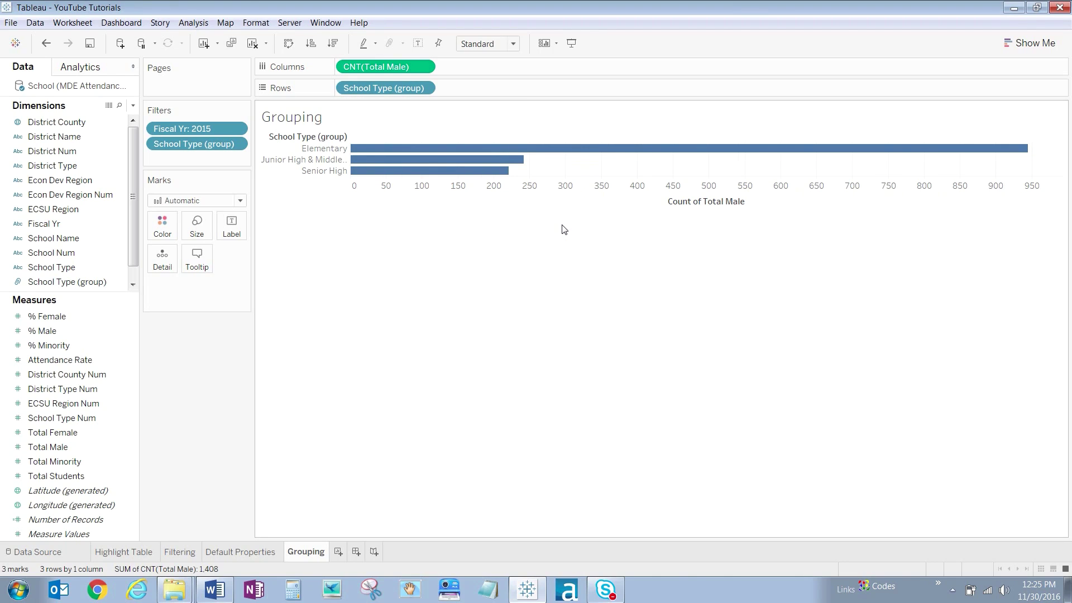
Retitle the Count of Total Male axis as 'School Count'
{"action": "right_click", "coordinate": [692, 208]}
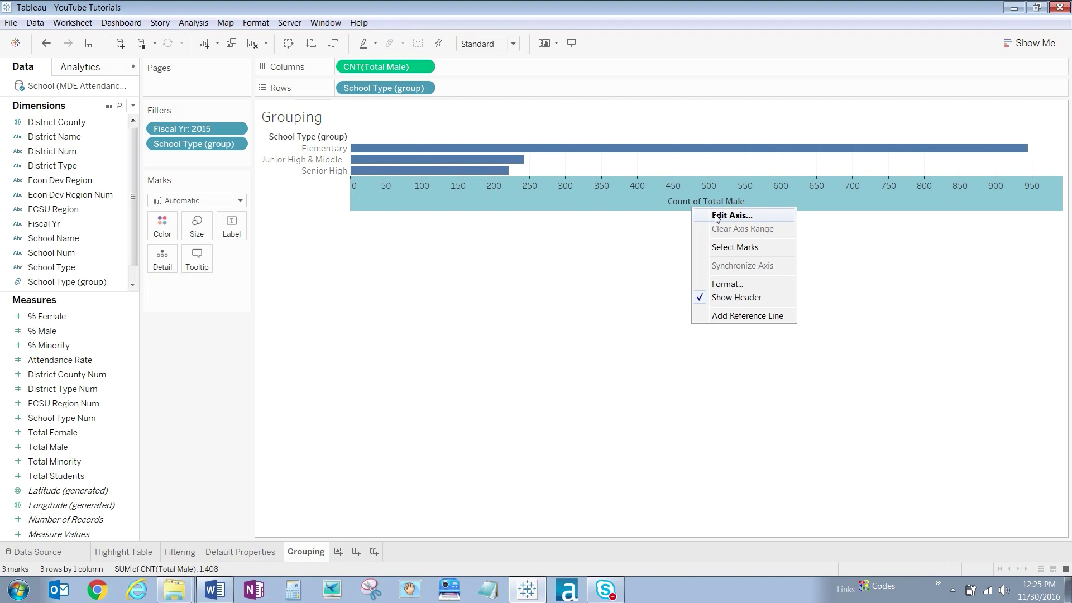
{"action": "left_click", "coordinate": [717, 216]}
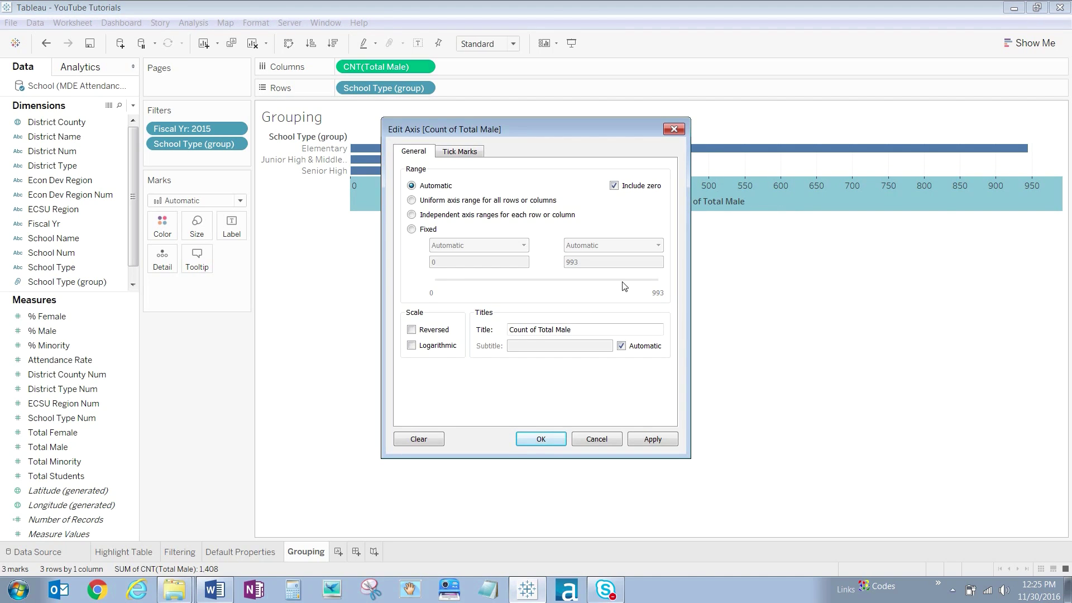
{"action": "left_click_drag", "start_coordinate": [572, 330], "coordinate": [499, 328]}
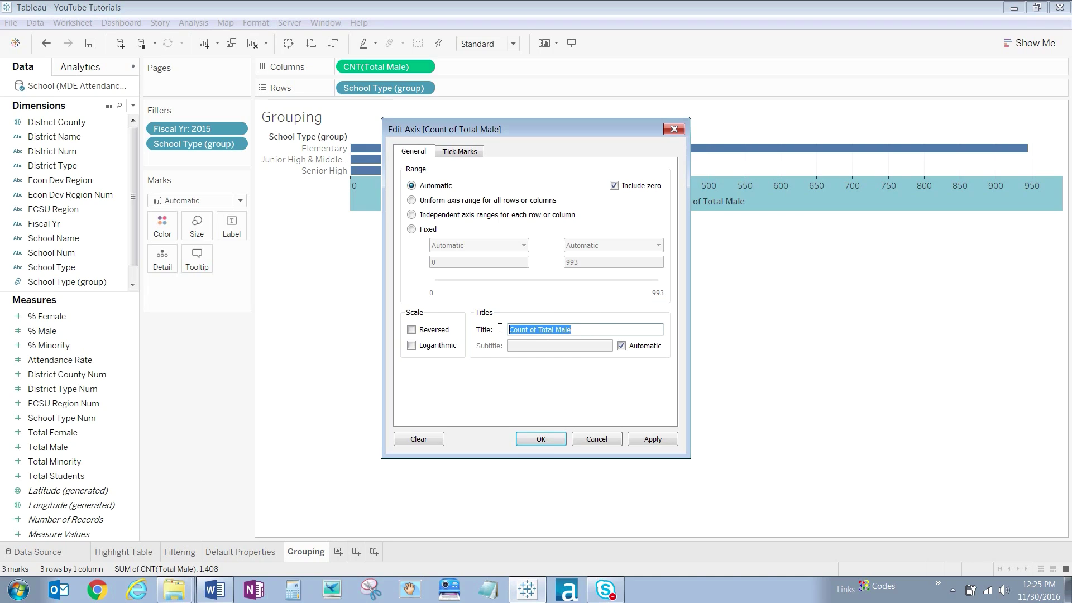
{"action": "type", "text": "School Count"}
{"action": "key", "text": "Return"}
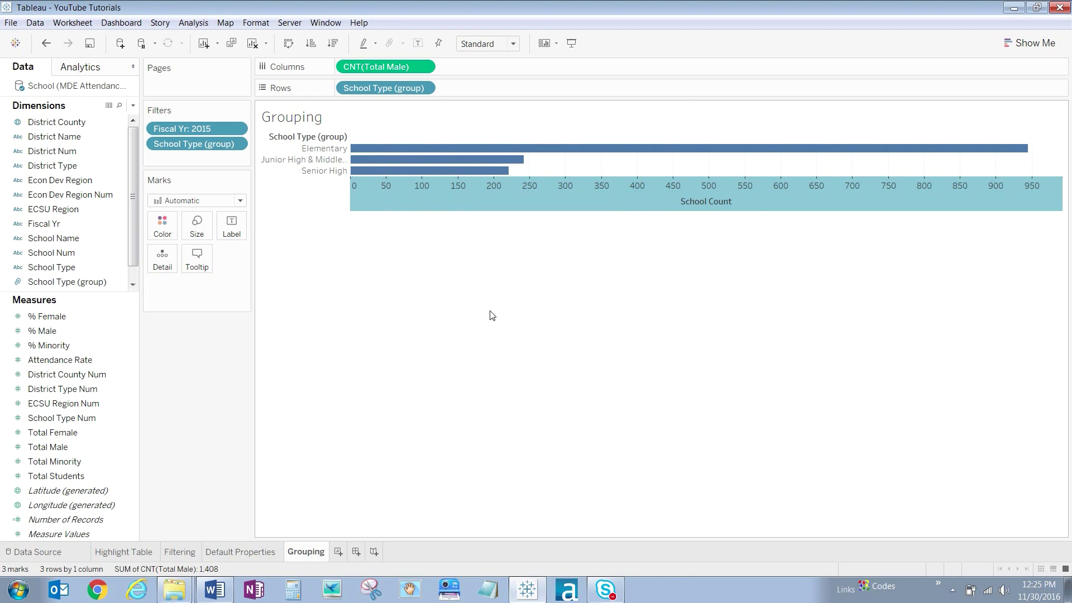
{"action": "left_click_drag", "start_coordinate": [55, 363], "coordinate": [157, 238]}
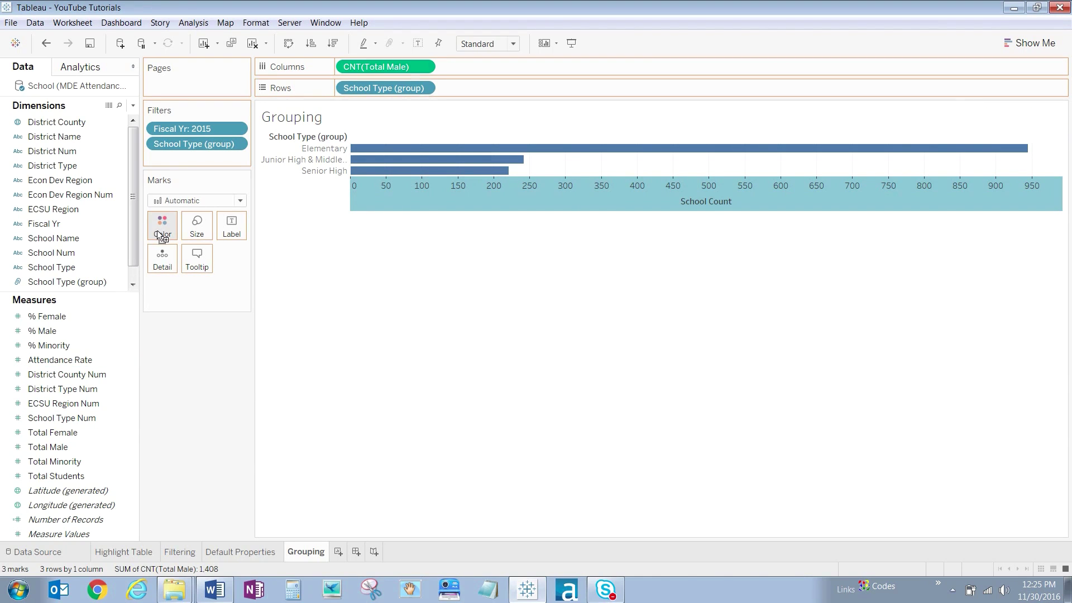